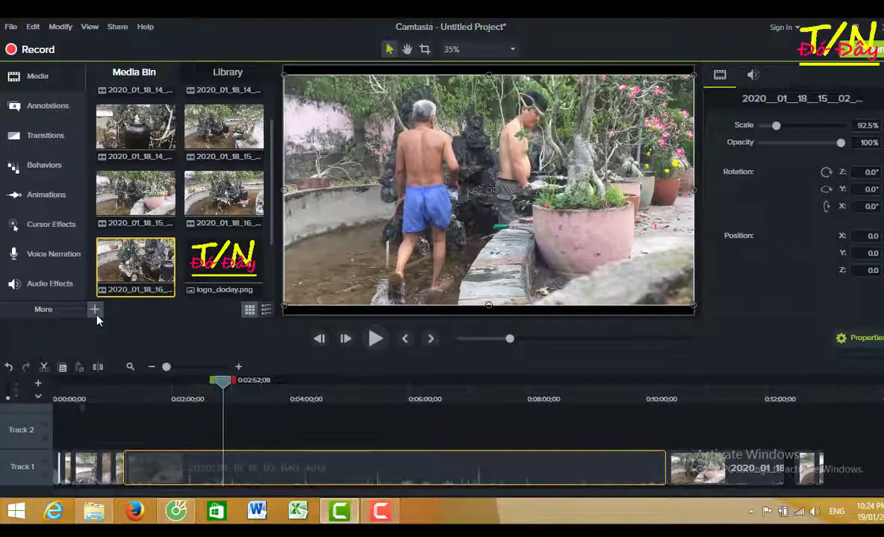
pyautogui.click(95, 310)
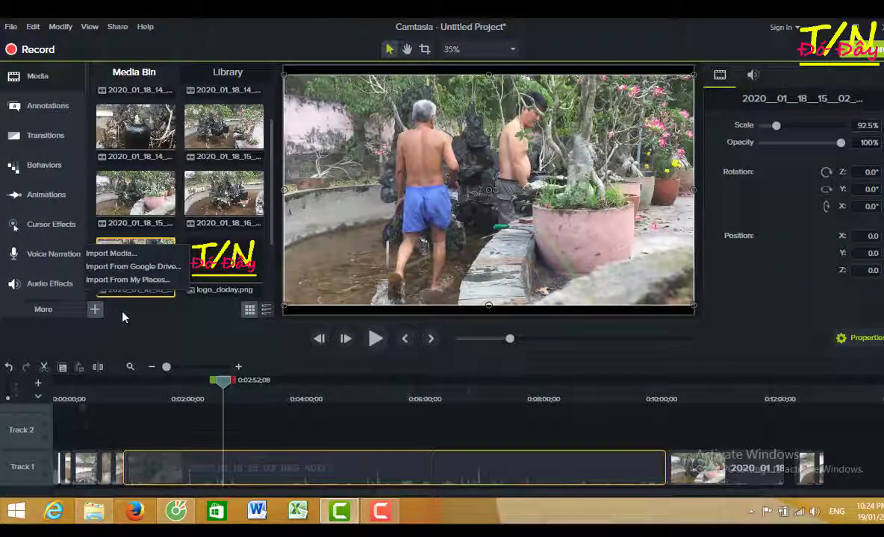
pyautogui.click(116, 311)
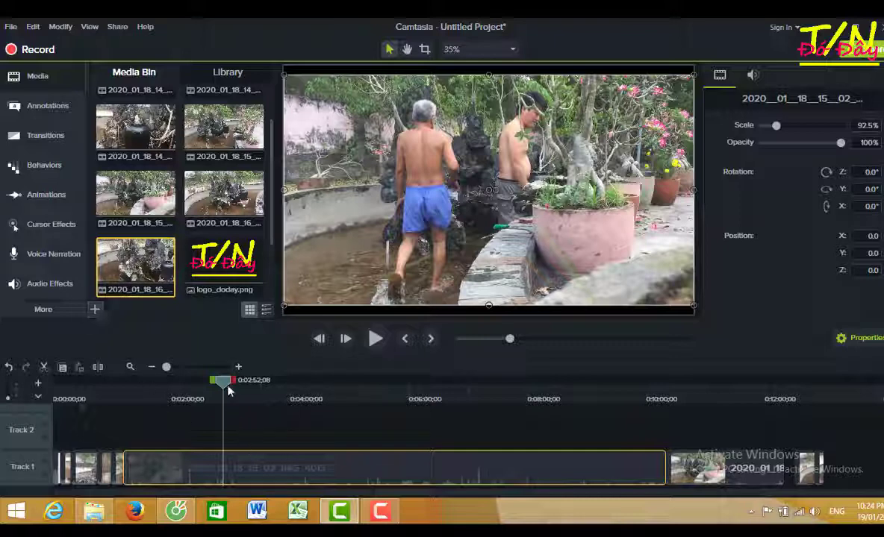
# Step: Preview the footage between about 0:02:39 and 0:03:00 and inspect the individual clips on Track 1
pyautogui.moveTo(223, 384)
pyautogui.mouseDown()
pyautogui.moveTo(200, 389)
pyautogui.moveTo(210, 386)
pyautogui.mouseUp()
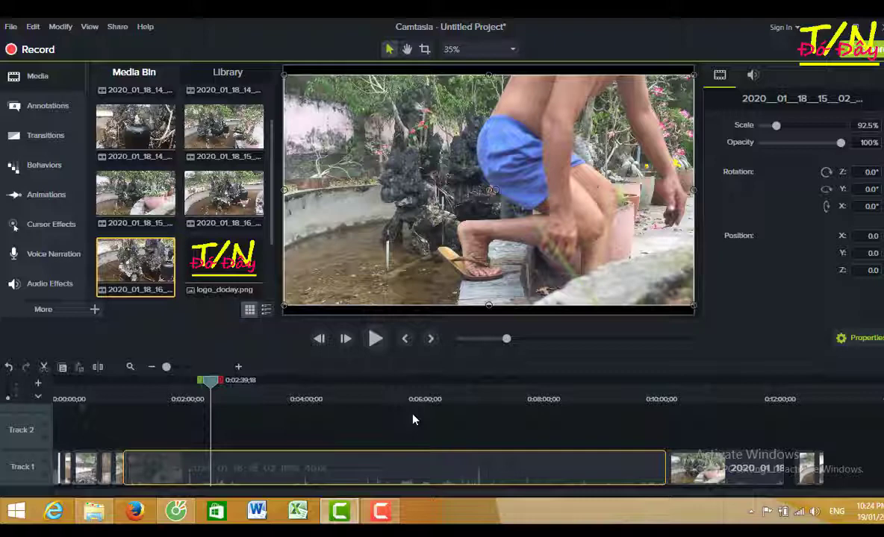
pyautogui.moveTo(210, 380); pyautogui.dragTo(230, 394)
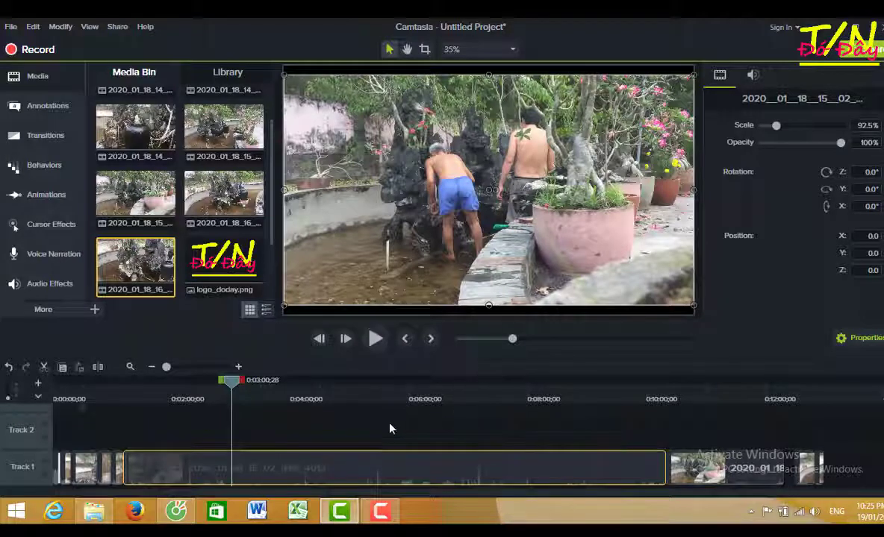
pyautogui.click(106, 468)
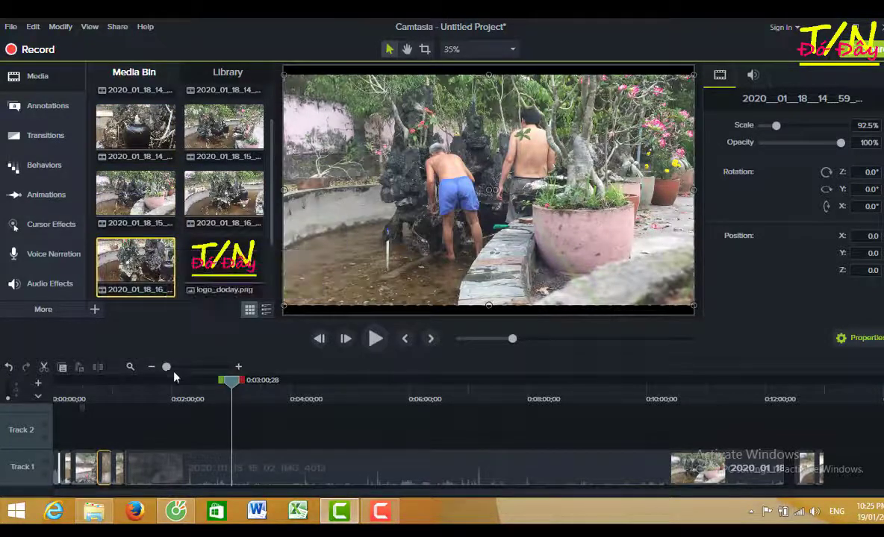
pyautogui.click(85, 467)
pyautogui.click(183, 474)
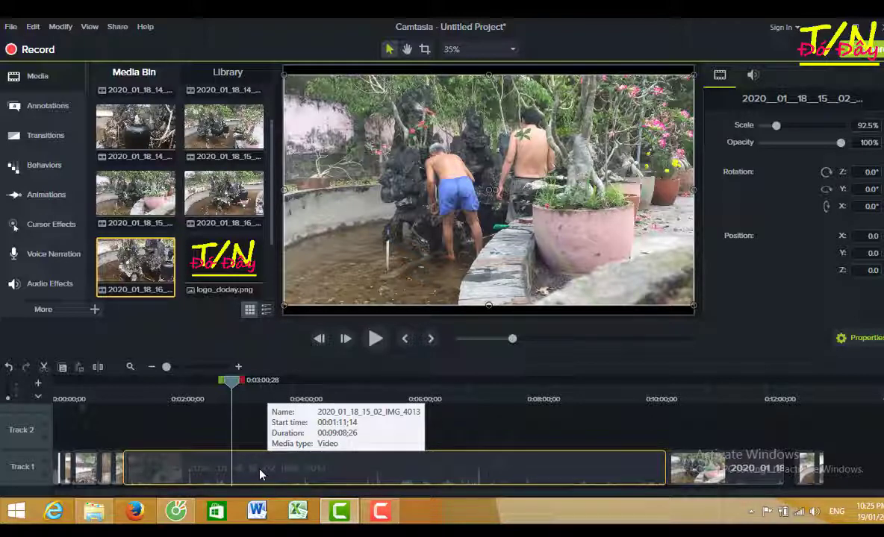
pyautogui.click(108, 466)
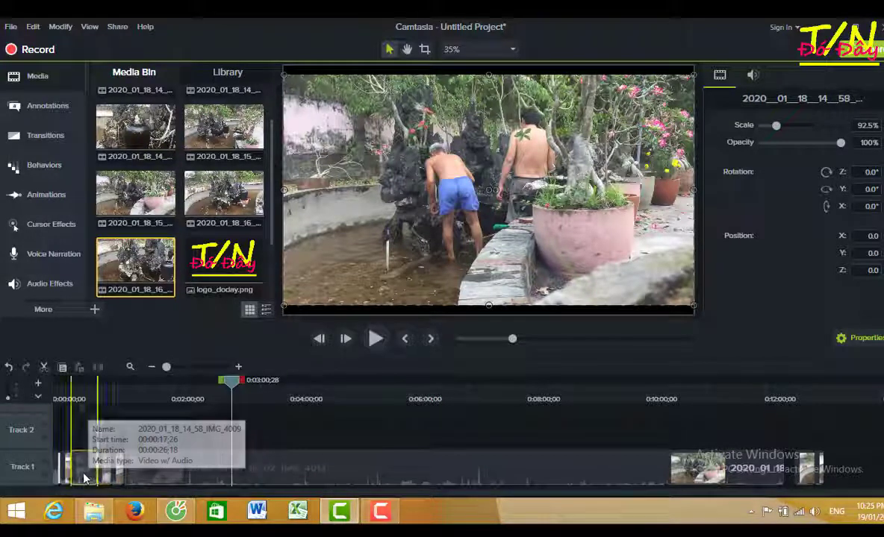
pyautogui.click(85, 470)
# Step: Add the Clip Speed effect to the long 2020_01_18_15_02_IMG_4013 clip on Track 1 and show its effect bar
pyautogui.click(188, 482)
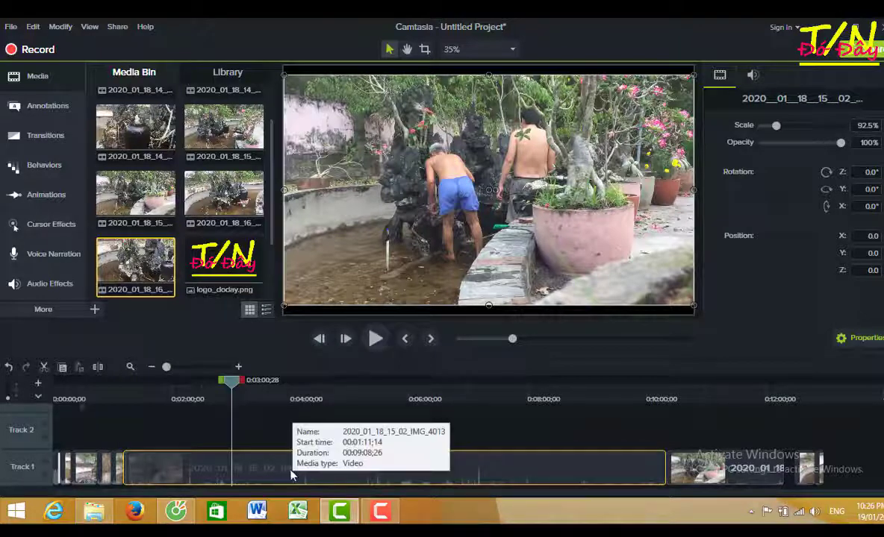
pyautogui.rightClick(266, 468)
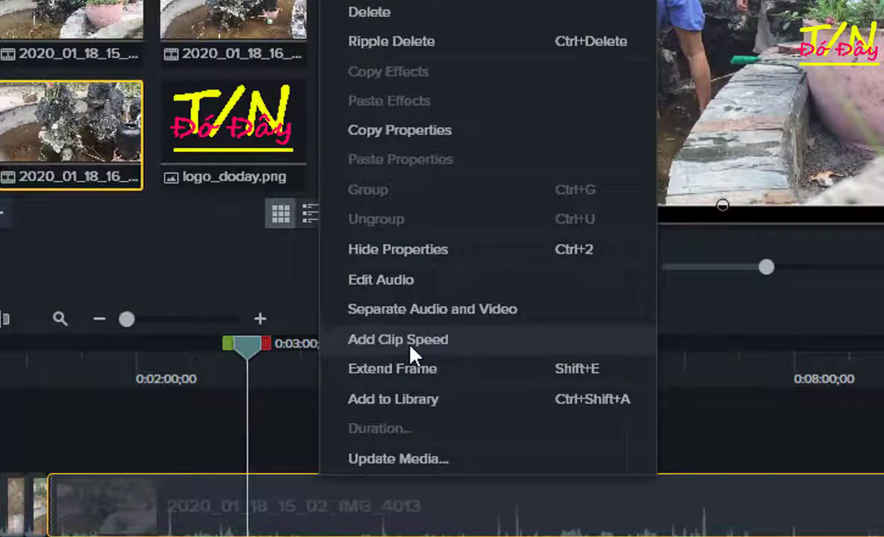
pyautogui.click(409, 349)
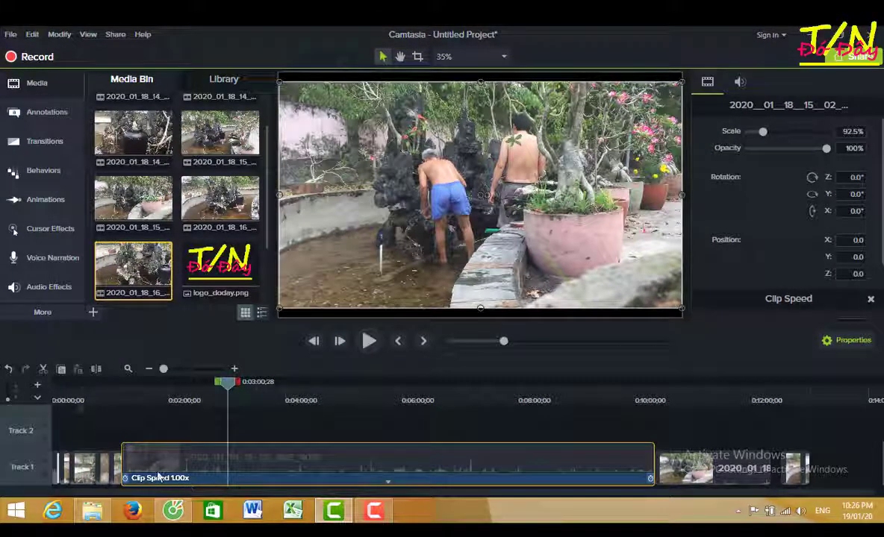
pyautogui.click(388, 482)
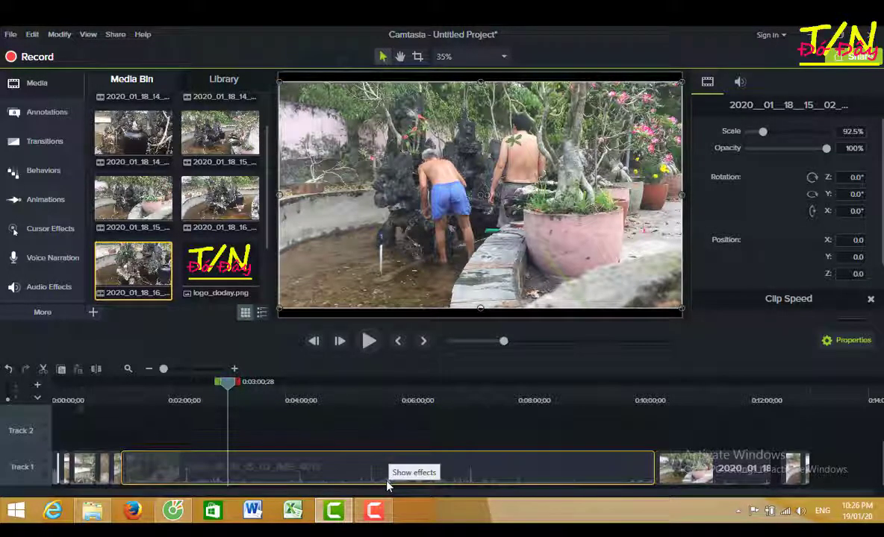
pyautogui.click(388, 484)
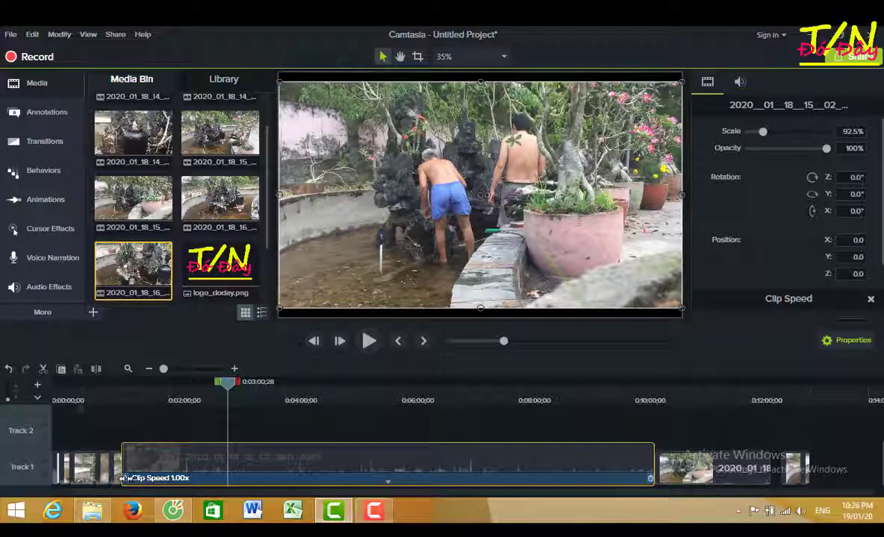
# Step: Try the IMG_4013 clip at speeds of 1.35x and 1.47x, and return it to 1.00x
pyautogui.moveTo(124, 478); pyautogui.dragTo(262, 479)
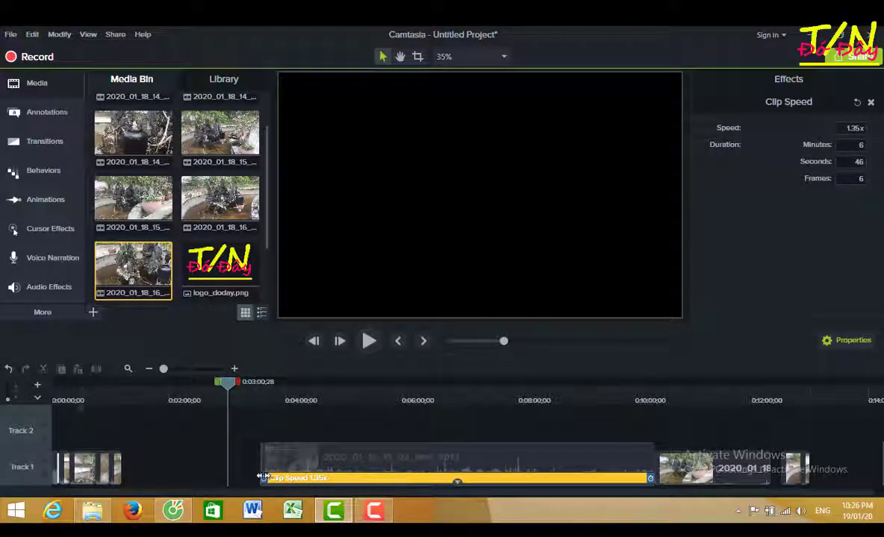
pyautogui.moveTo(262, 476); pyautogui.dragTo(295, 478)
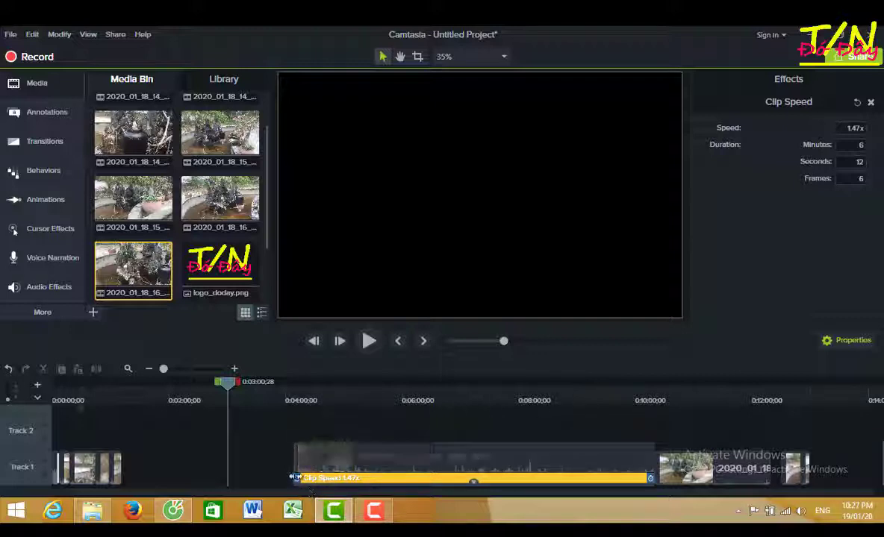
pyautogui.moveTo(293, 478); pyautogui.dragTo(123, 479)
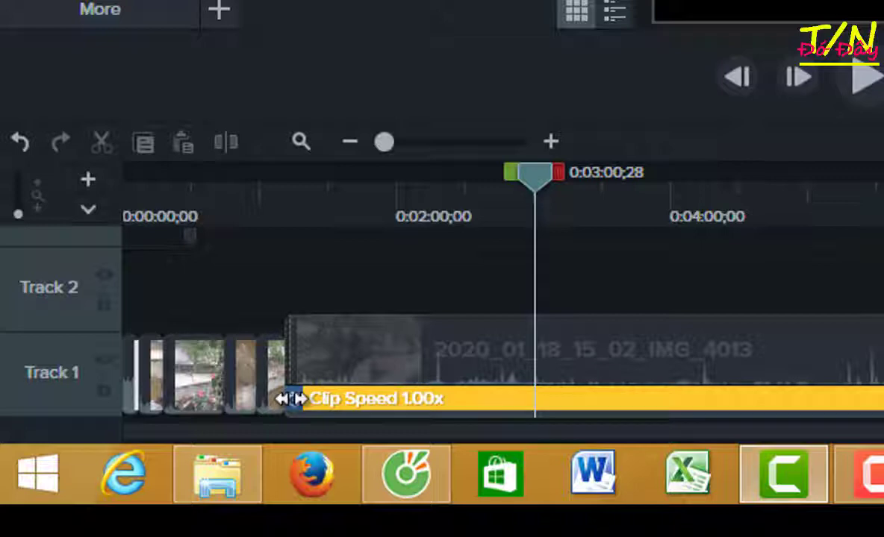
# Step: Shorten the IMG_4013 clip from its start until its clip speed is 2.00x
pyautogui.moveTo(289, 400); pyautogui.dragTo(639, 401)
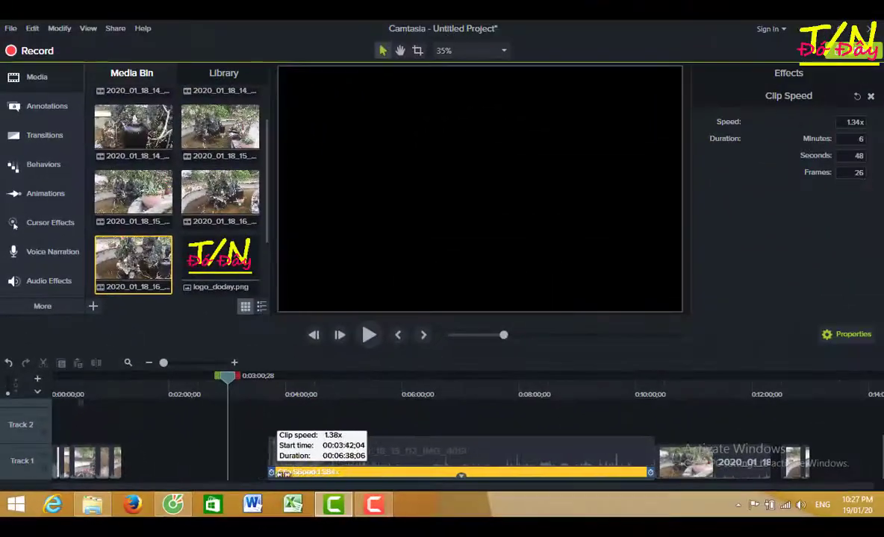
pyautogui.moveTo(273, 473); pyautogui.dragTo(322, 475)
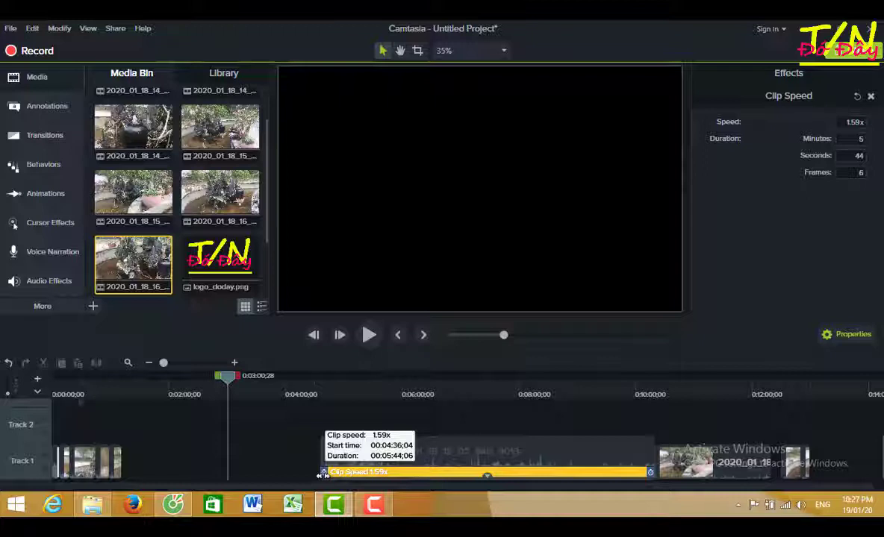
pyautogui.moveTo(321, 475); pyautogui.dragTo(322, 475)
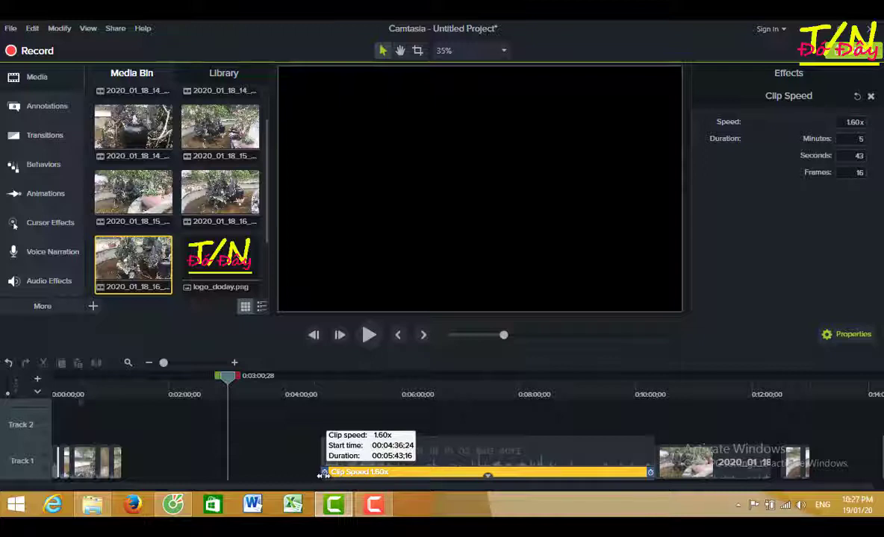
pyautogui.moveTo(323, 475); pyautogui.dragTo(389, 471)
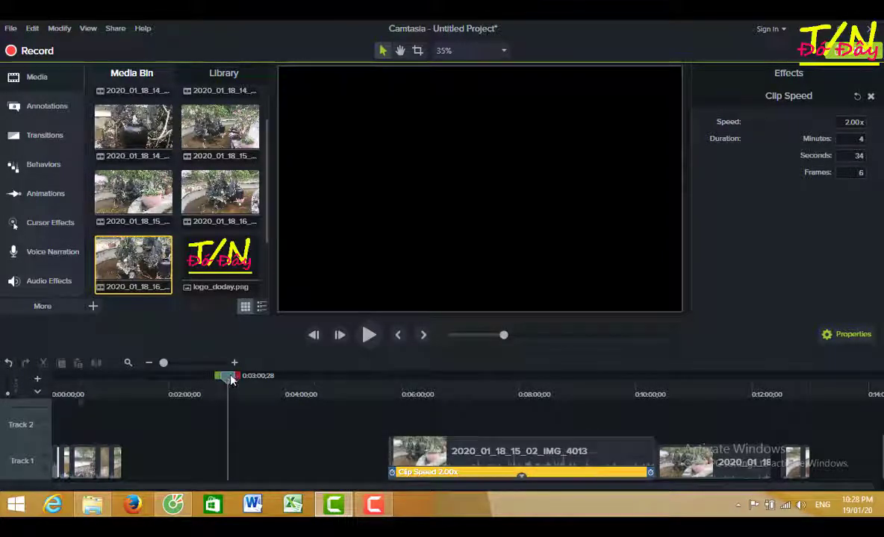
# Step: Play back the sped-up IMG_4013 clip from about 0:05:49 to check its pace
pyautogui.moveTo(228, 383); pyautogui.dragTo(394, 383)
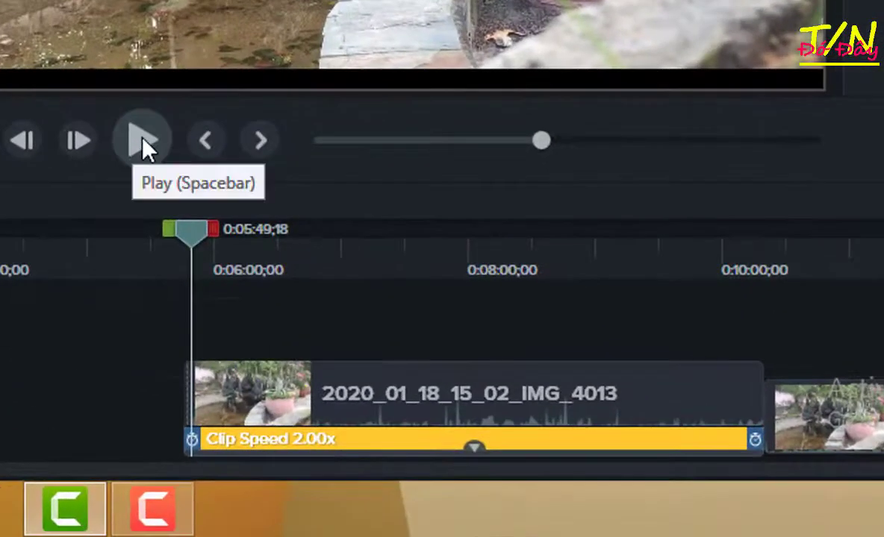
pyautogui.click(143, 142)
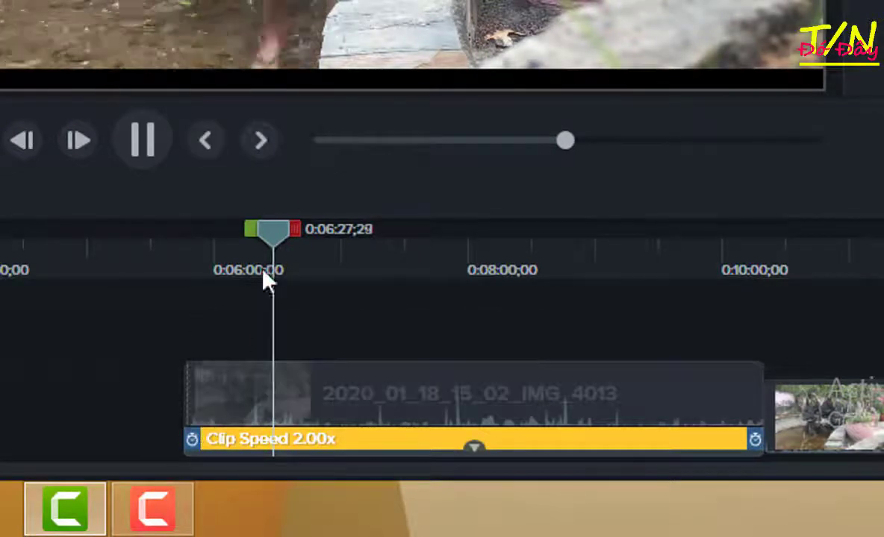
pyautogui.click(154, 147)
# Step: Raise the IMG_4013 clip's speed to 2.50x and play it back from near its start
pyautogui.moveTo(189, 441); pyautogui.dragTo(306, 435)
pyautogui.moveTo(273, 230); pyautogui.dragTo(306, 240)
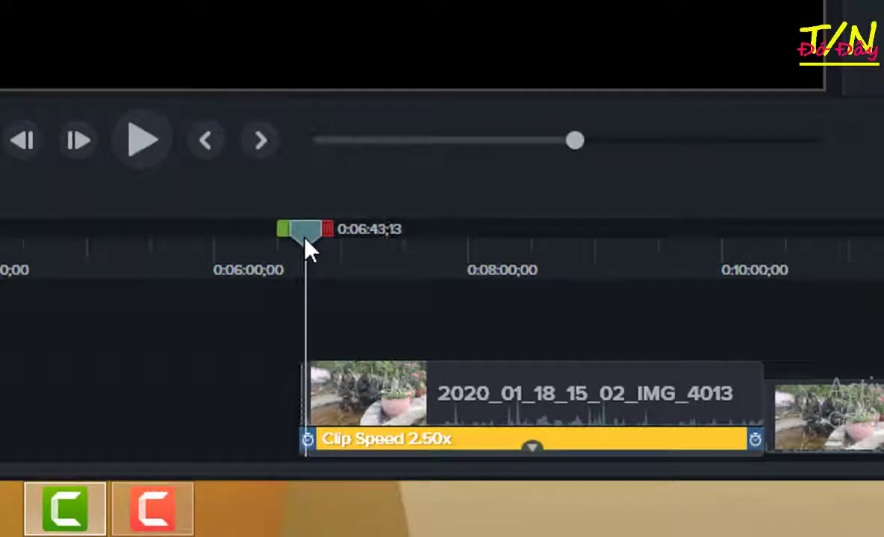
pyautogui.click(140, 138)
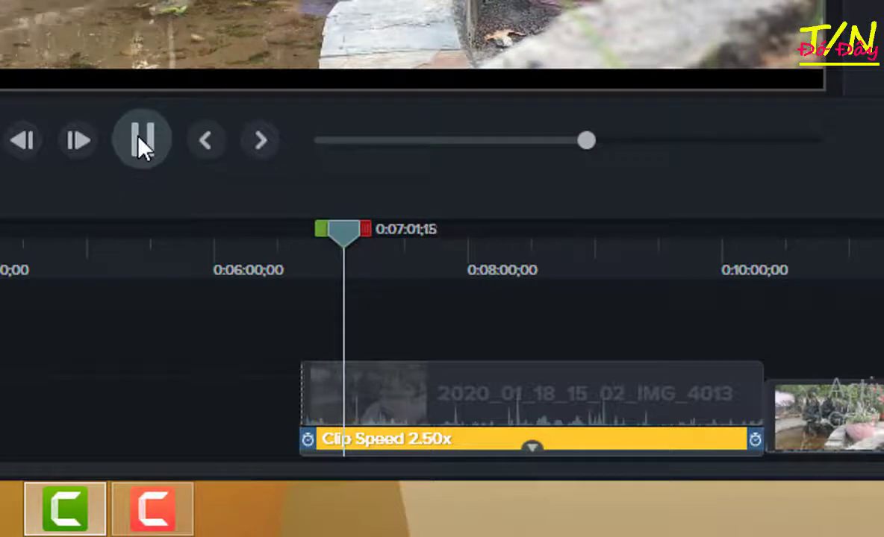
pyautogui.click(142, 142)
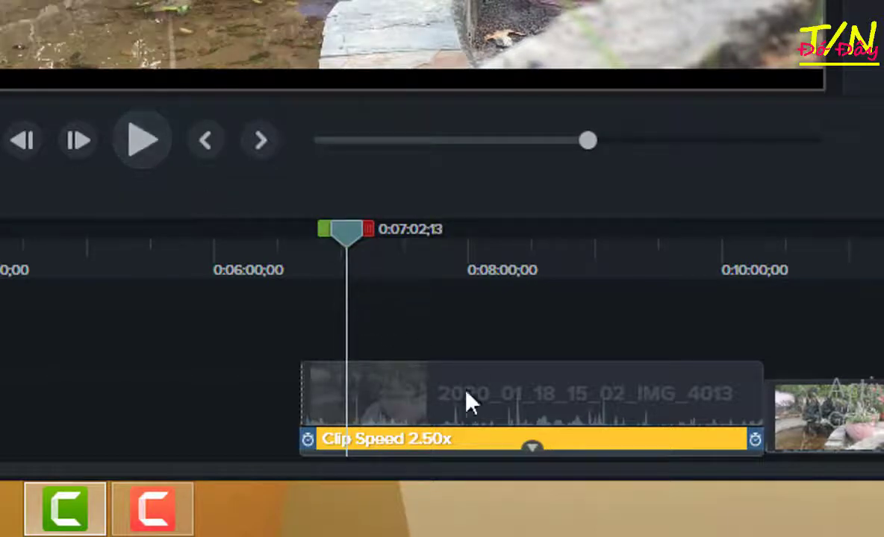
# Step: Stretch the IMG_4013 clip back to the end of the preceding clip, restoring its speed to 1.00x
pyautogui.click(444, 418)
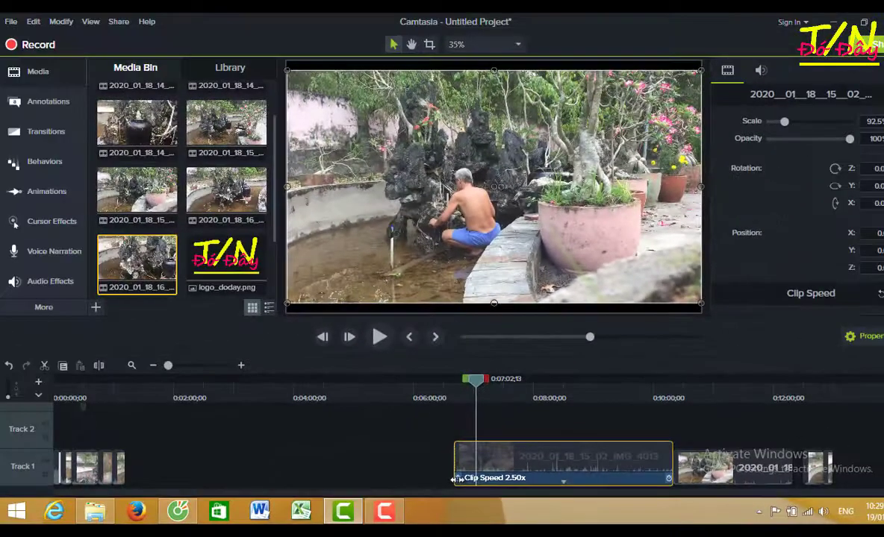
pyautogui.moveTo(306, 442); pyautogui.dragTo(303, 441)
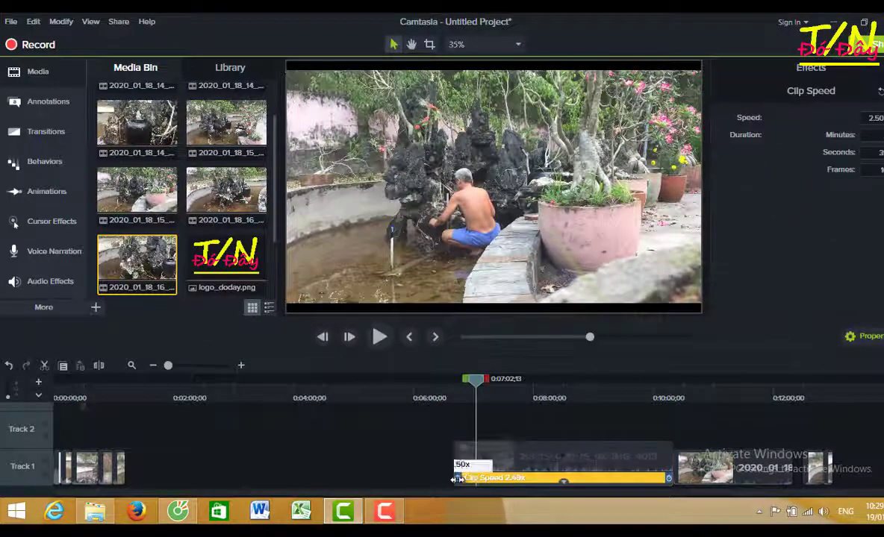
pyautogui.moveTo(453, 480); pyautogui.dragTo(127, 476)
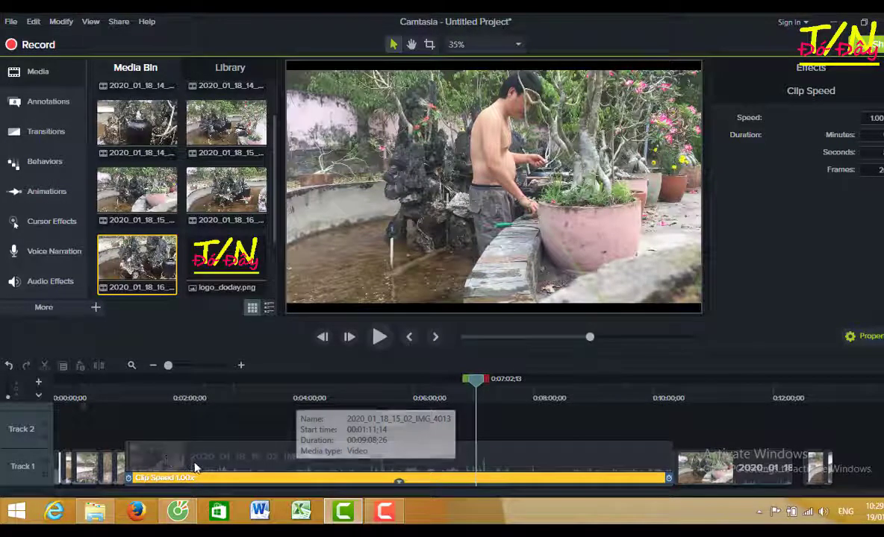
# Step: Hide the IMG_4013 clip's effect bar and split the clip at 0:01:57;23
pyautogui.click(554, 463)
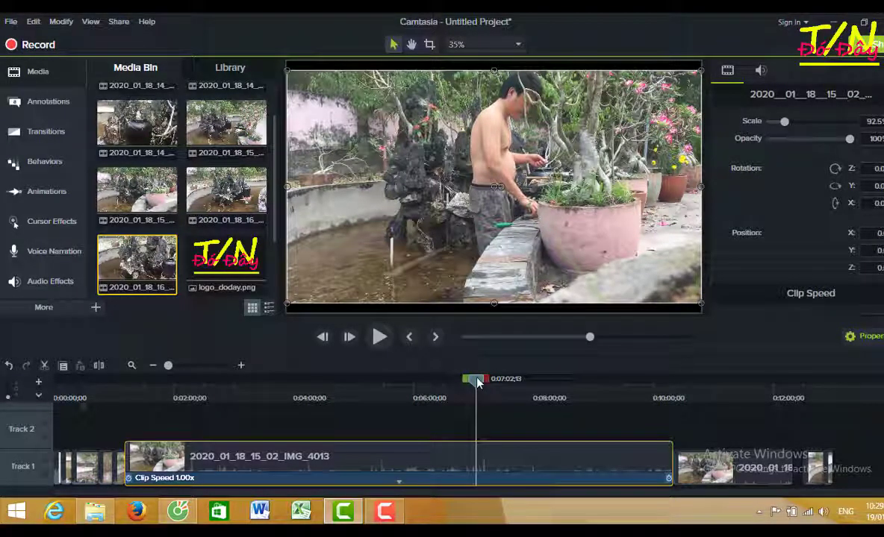
pyautogui.moveTo(477, 380); pyautogui.dragTo(175, 381)
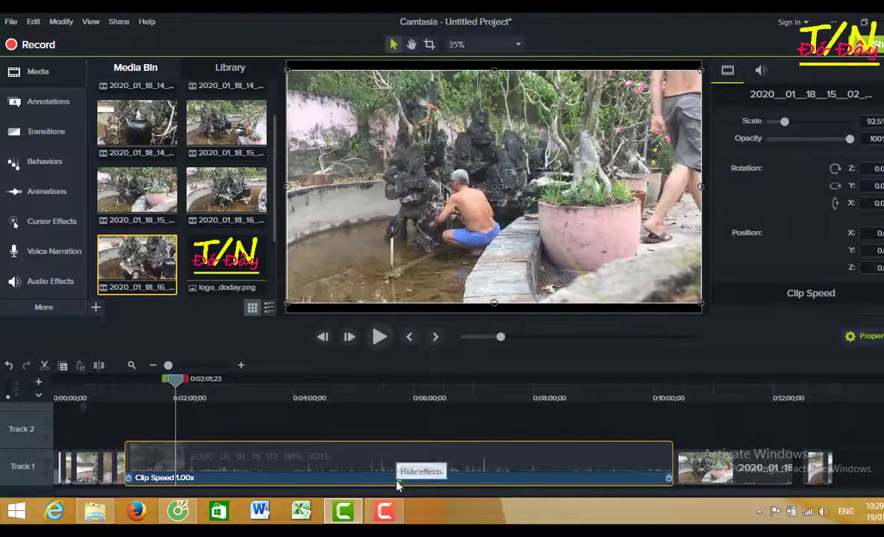
pyautogui.click(399, 483)
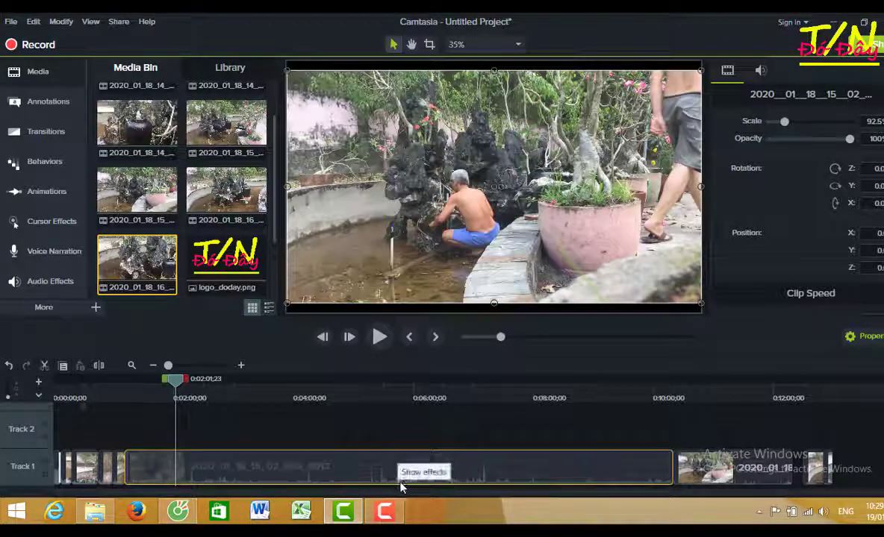
pyautogui.moveTo(177, 386)
pyautogui.mouseDown()
pyautogui.moveTo(146, 382)
pyautogui.moveTo(172, 378)
pyautogui.mouseUp()
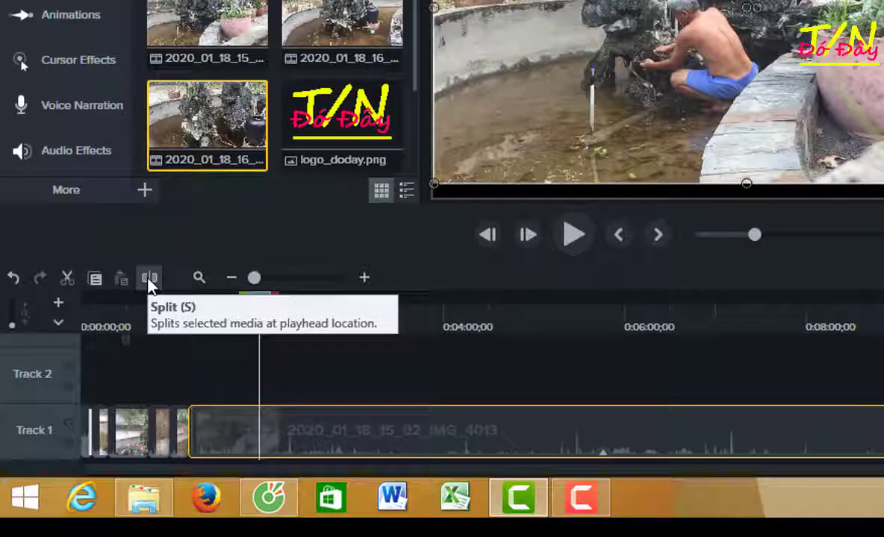
pyautogui.click(149, 279)
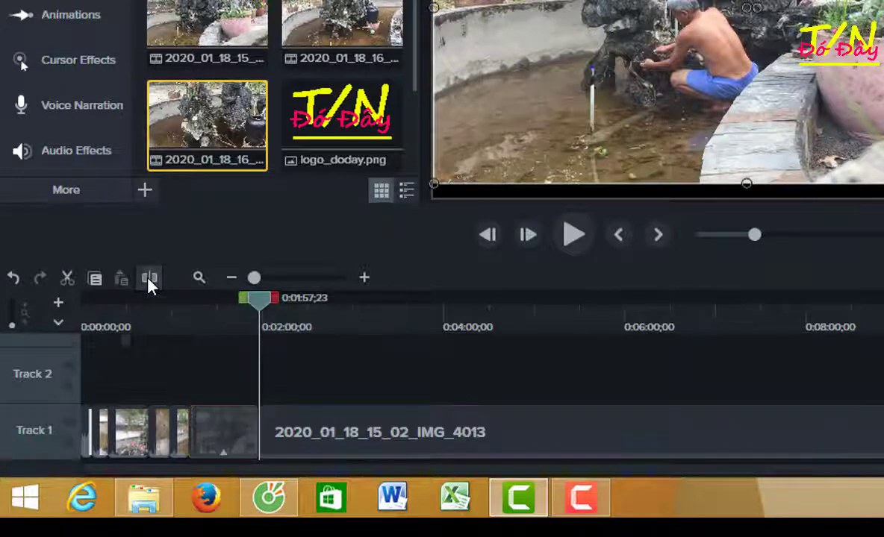
# Step: Check the two parts of the split IMG_4013 clip and move the playhead to 0:01:33;23 in the first part
pyautogui.click(237, 432)
pyautogui.moveTo(326, 434); pyautogui.dragTo(282, 382)
pyautogui.click(229, 432)
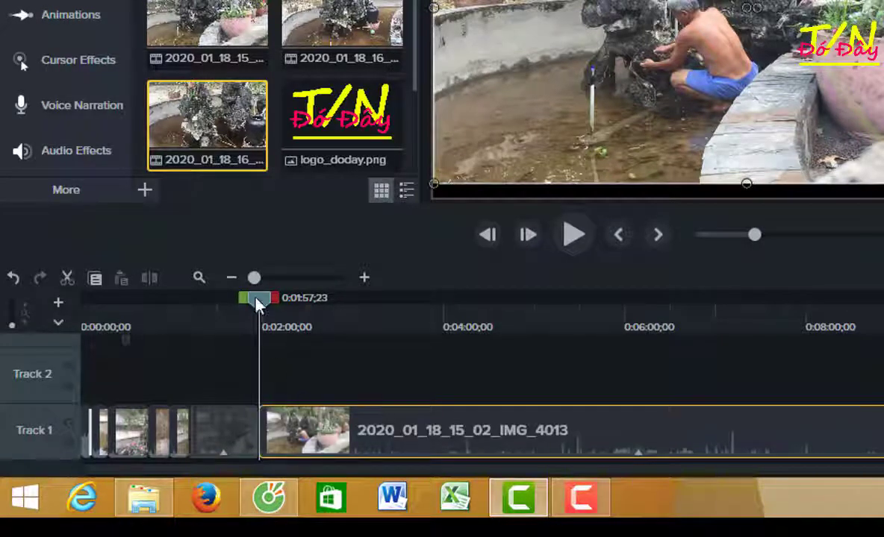
pyautogui.moveTo(258, 304); pyautogui.dragTo(221, 306)
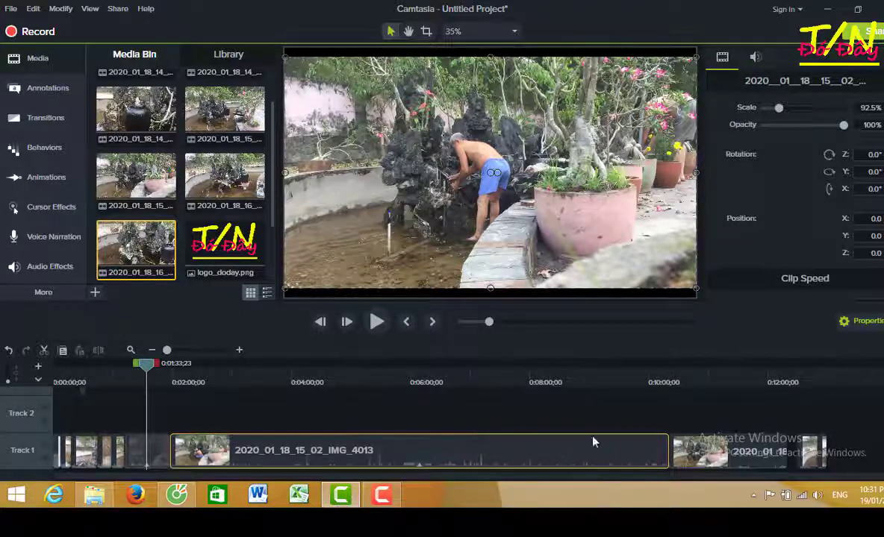
pyautogui.click(385, 494)
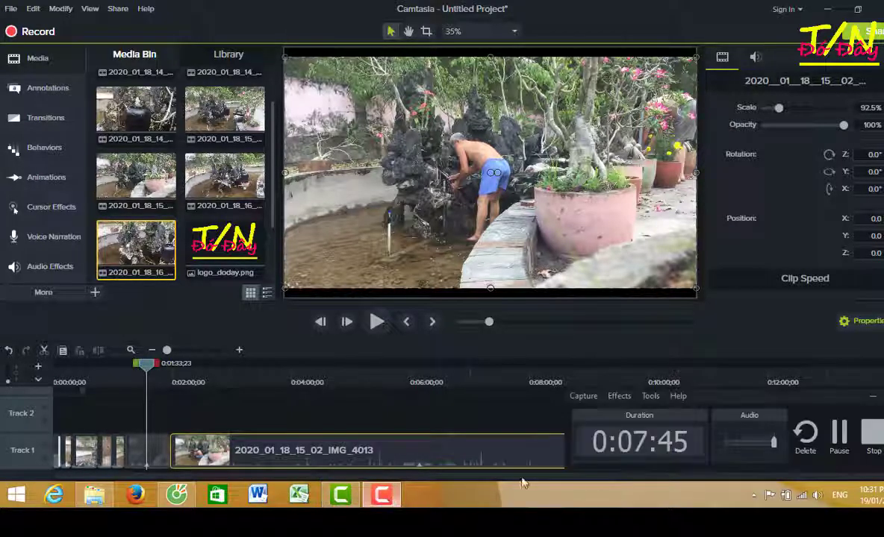